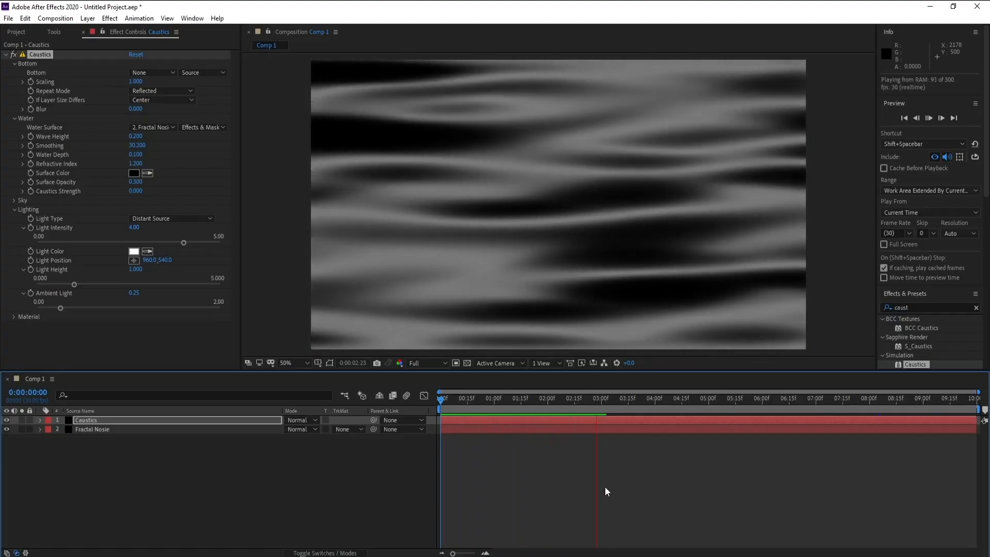
Step: Play back the finished caustics water animation from the start of the composition
{"action": "left_click_drag", "start_coordinate": [614, 398], "coordinate": [423, 409]}
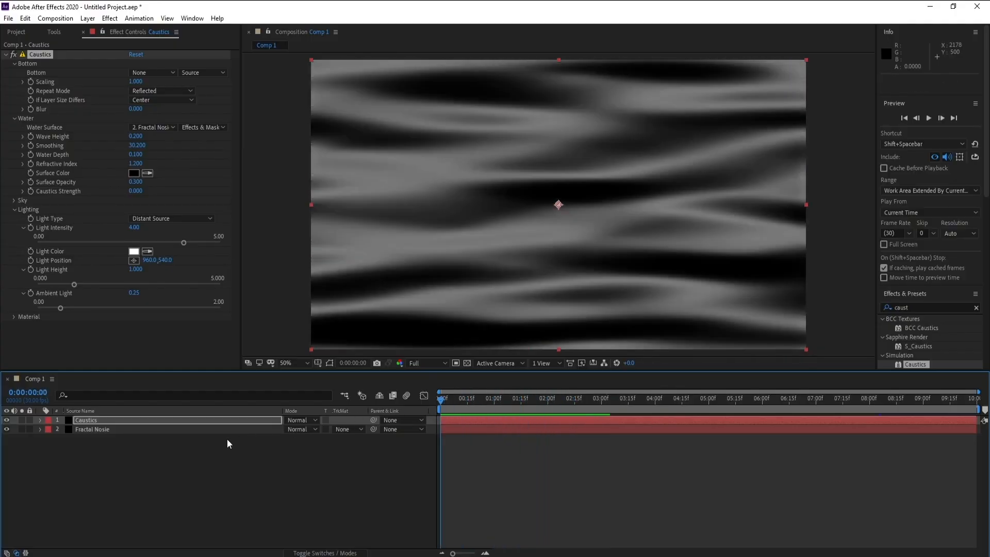
{"action": "key", "text": "space"}
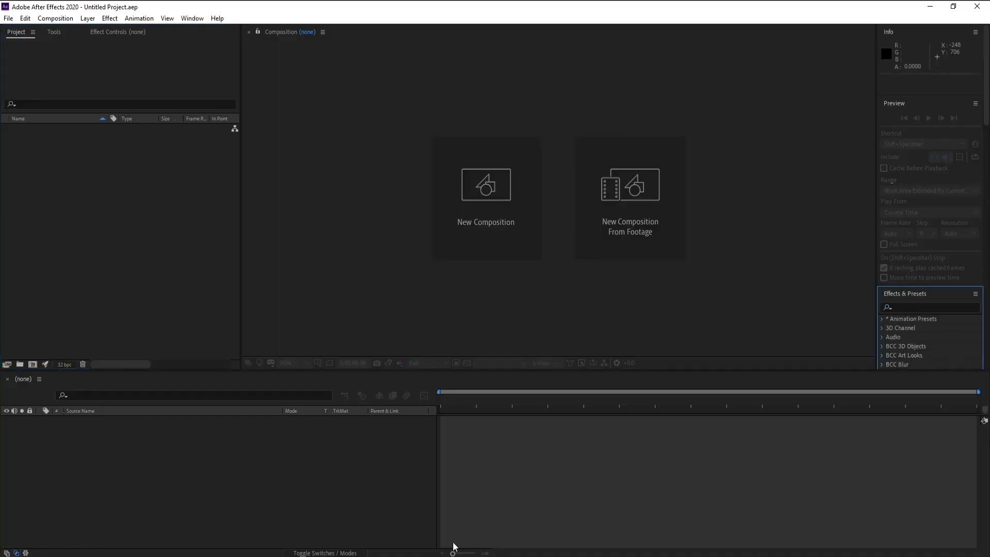
Step: Create a 1920 x 1080 composition at 30 frames per second with a 10-second duration
{"action": "left_click", "coordinate": [486, 201]}
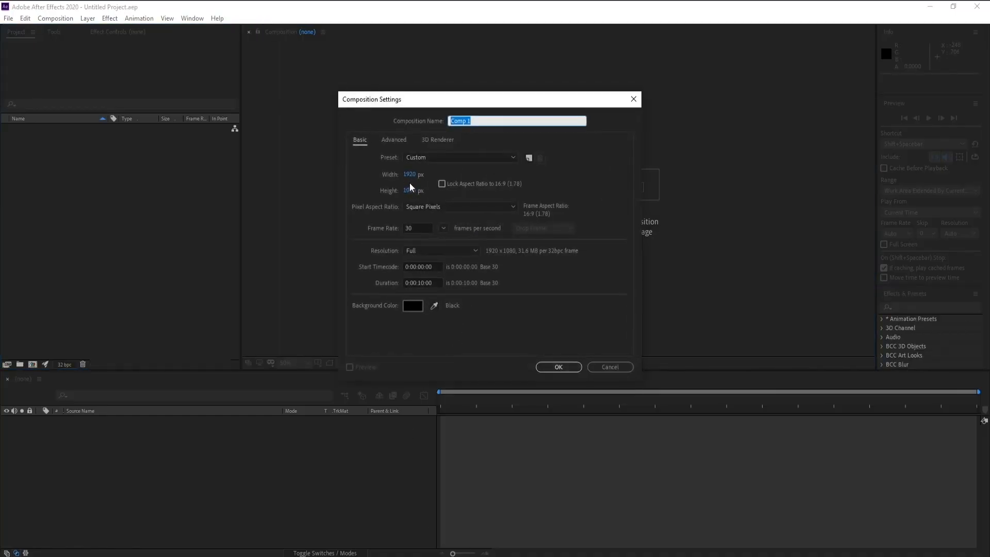
{"action": "left_click", "coordinate": [410, 228]}
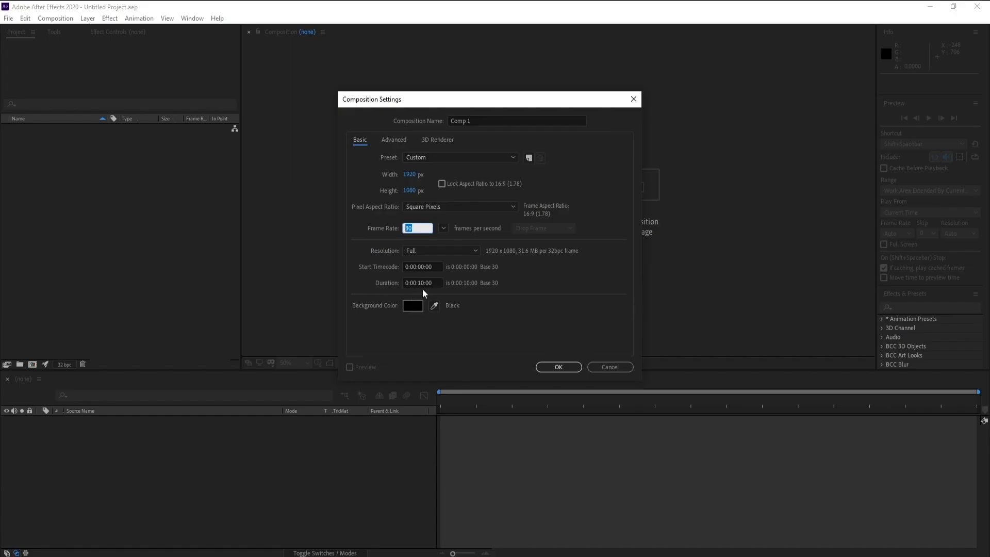
{"action": "left_click", "coordinate": [561, 367]}
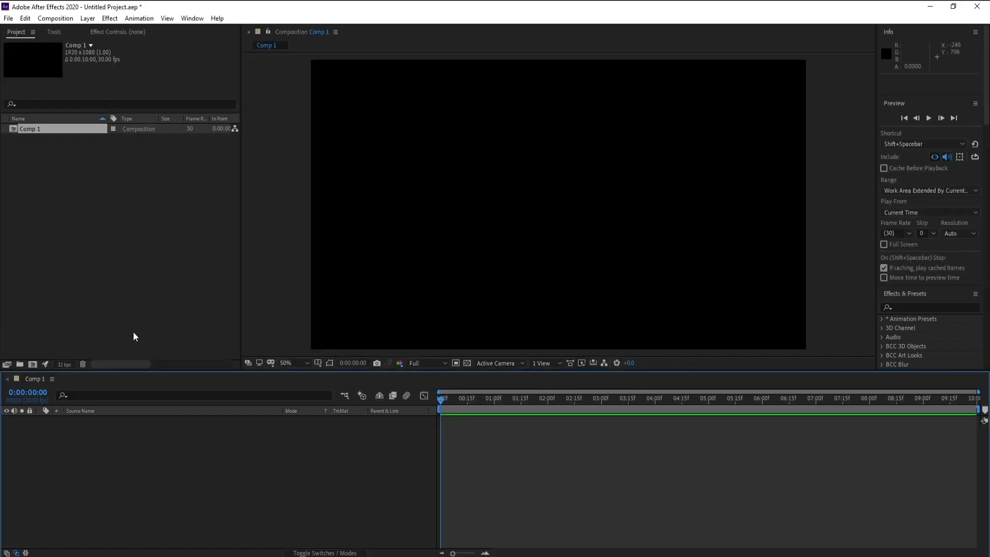
Step: Add a black 1920 x 1080 solid layer named "Fractal Nosie" to the composition
{"action": "left_click", "coordinate": [87, 18]}
{"action": "mouse_move", "coordinate": [106, 29]}
{"action": "left_click", "coordinate": [242, 40]}
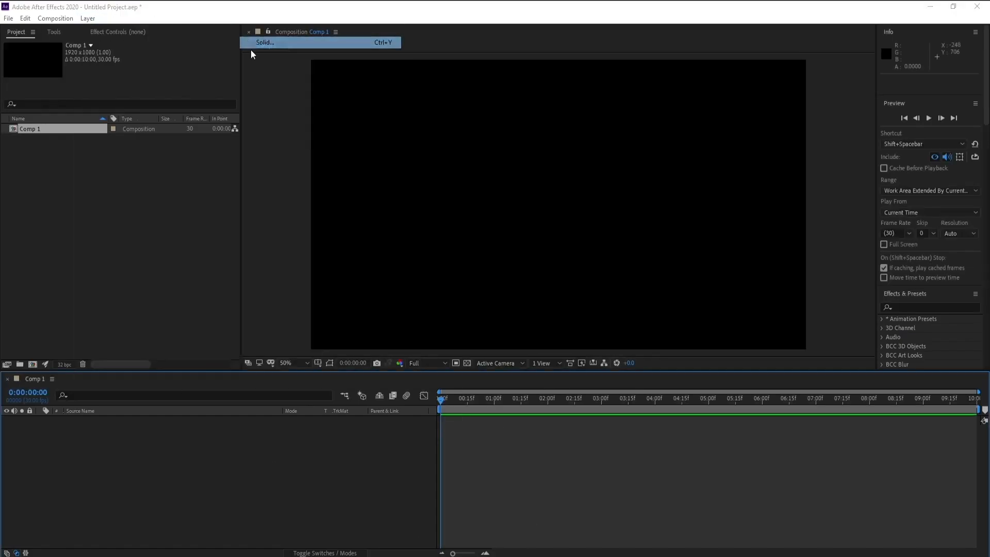
{"action": "type", "text": "Fractal Nosie"}
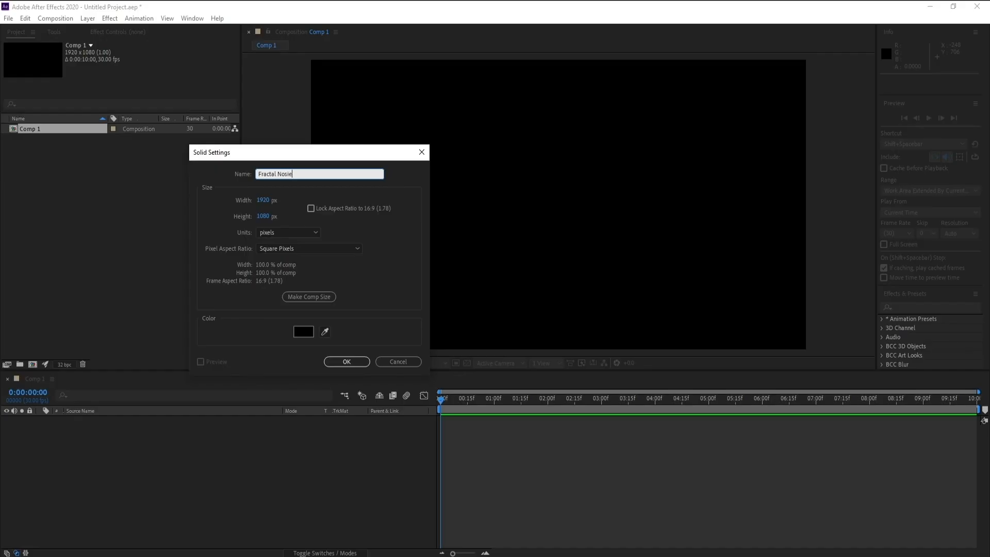
{"action": "key", "text": "Return"}
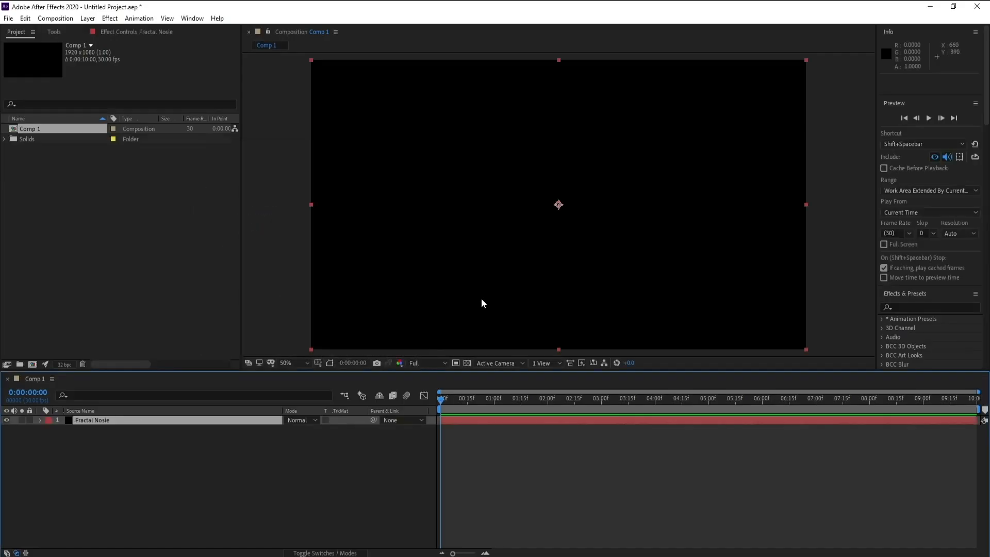
Step: Find the Fractal Noise effect by searching for "fractal" and apply it to the solid layer
{"action": "left_click", "coordinate": [941, 307]}
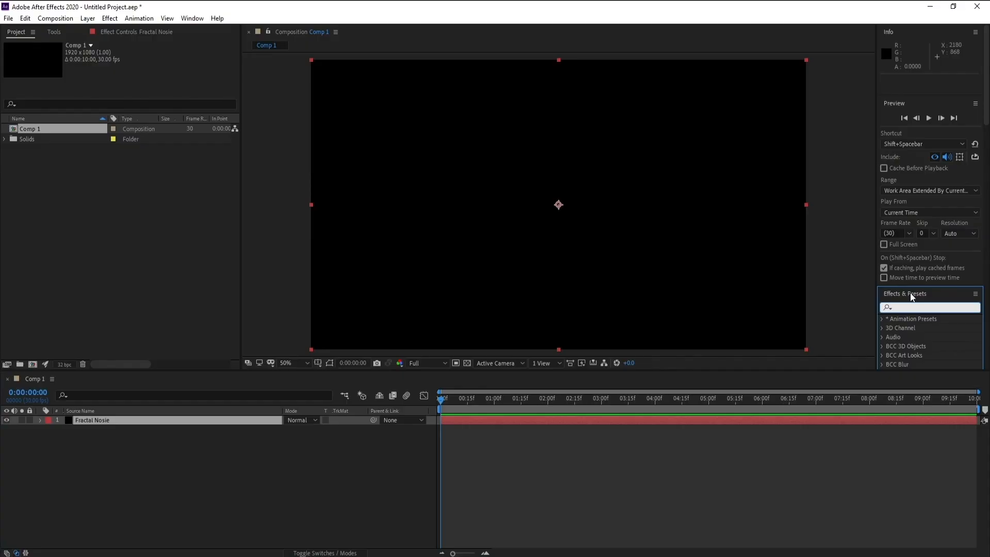
{"action": "type", "text": "ftarc"}
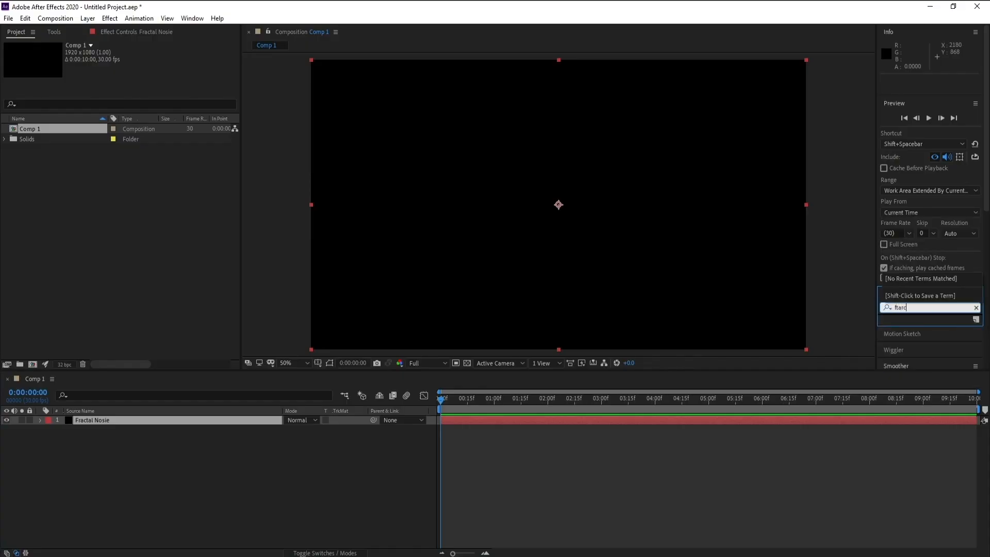
{"action": "key", "text": "BackSpace"}
{"action": "key", "text": "BackSpace"}
{"action": "key", "text": "BackSpace"}
{"action": "key", "text": "BackSpace"}
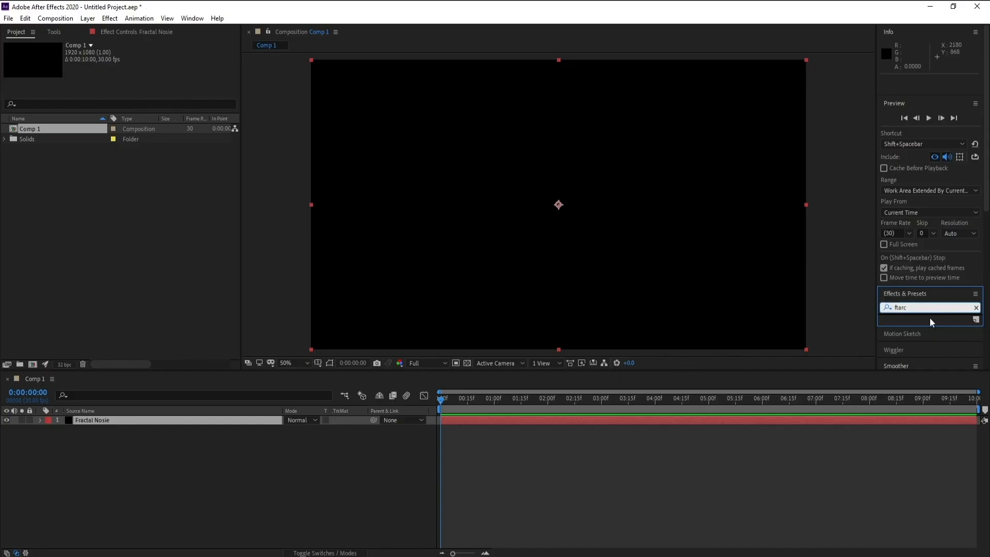
{"action": "type", "text": "r"}
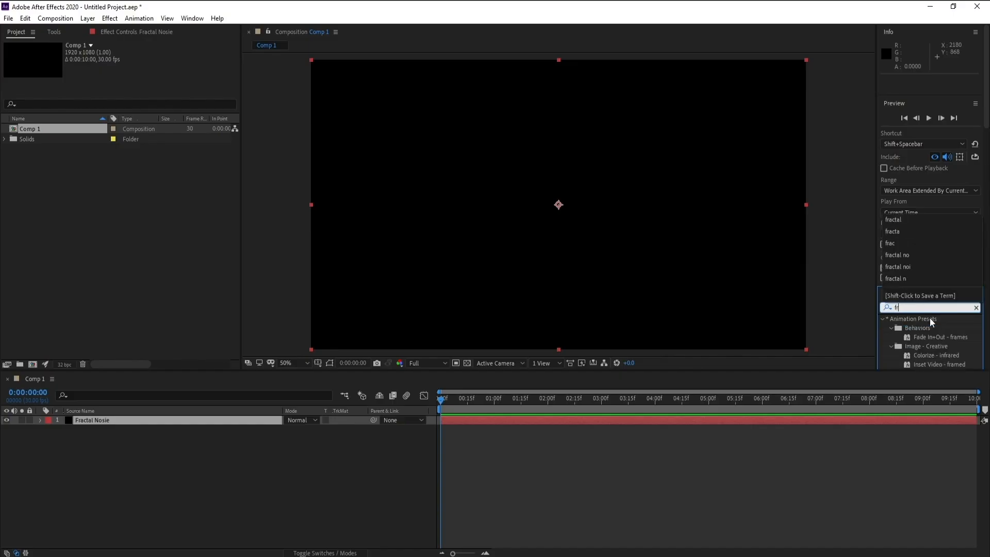
{"action": "type", "text": "act"}
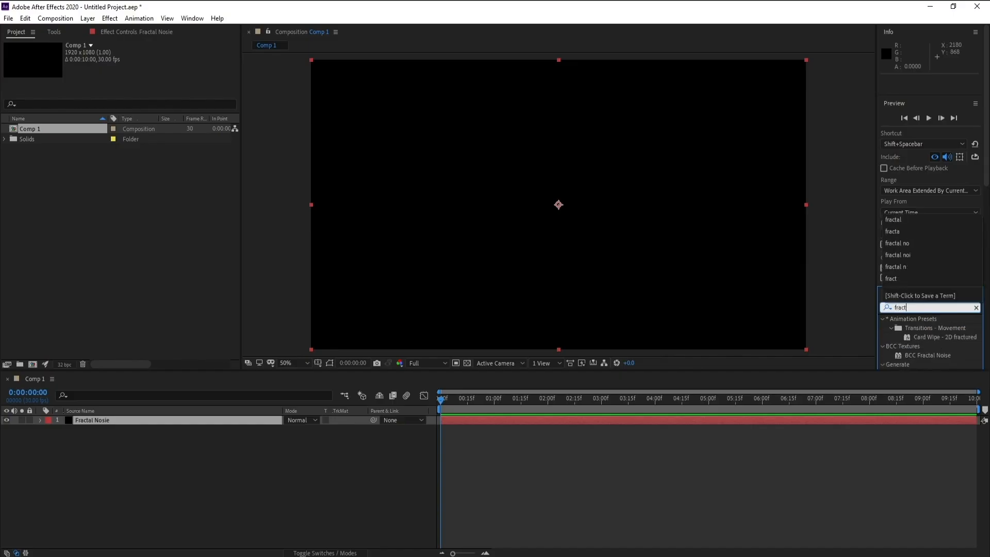
{"action": "left_click_drag", "start_coordinate": [915, 308], "coordinate": [870, 309]}
{"action": "left_click", "coordinate": [914, 307]}
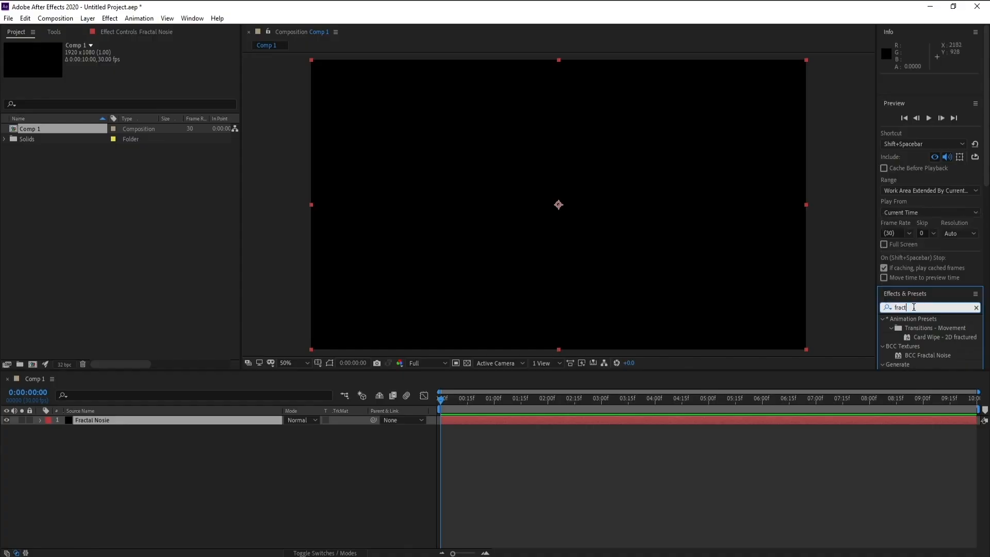
{"action": "type", "text": "al"}
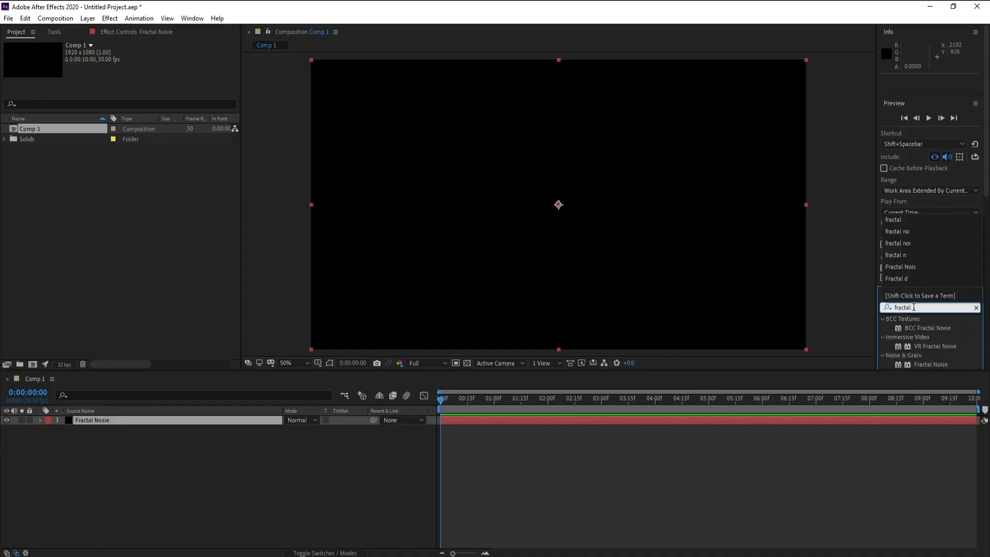
{"action": "double_click", "coordinate": [928, 364]}
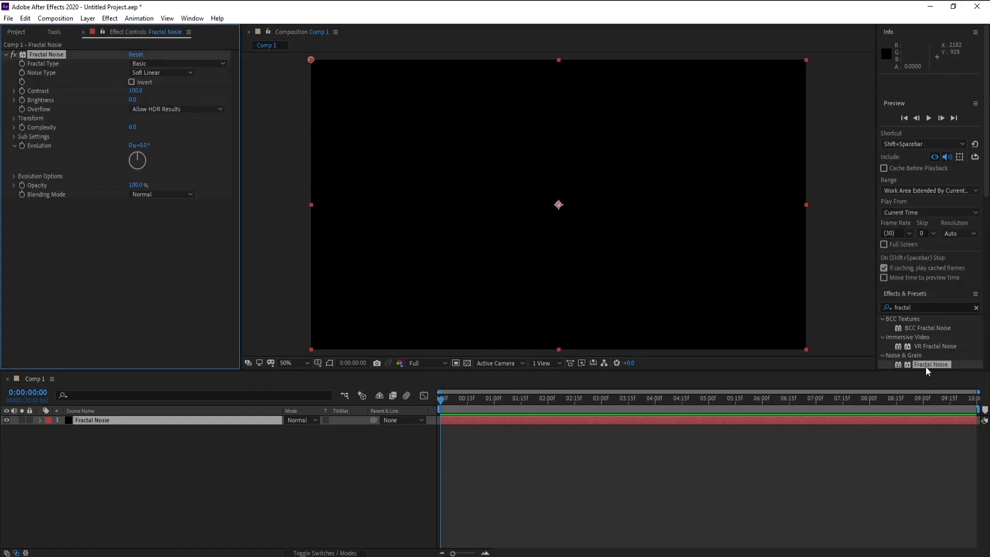
{"action": "left_click", "coordinate": [456, 411]}
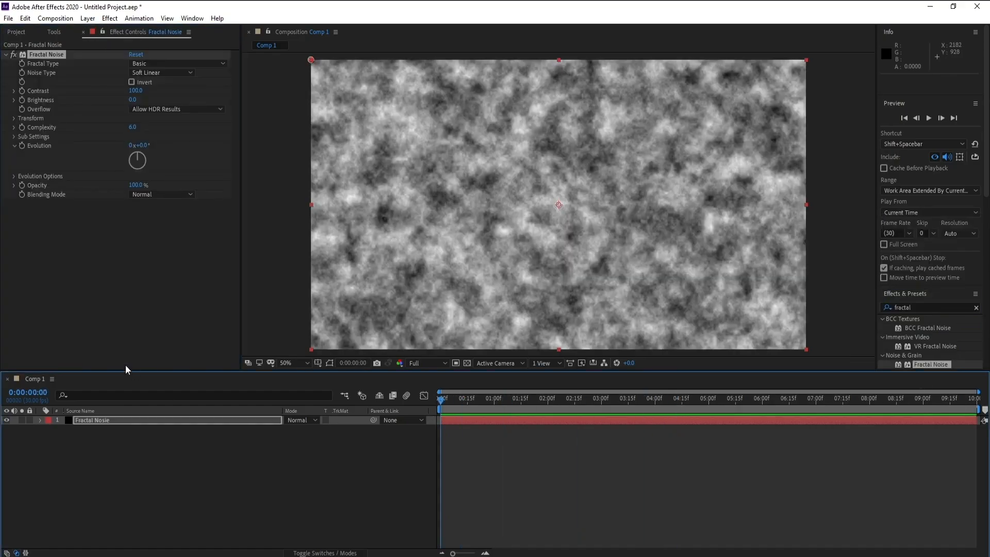
Step: Turn off uniform scaling in the Fractal Noise transform settings and set the scale width to 3000
{"action": "left_click", "coordinate": [14, 118]}
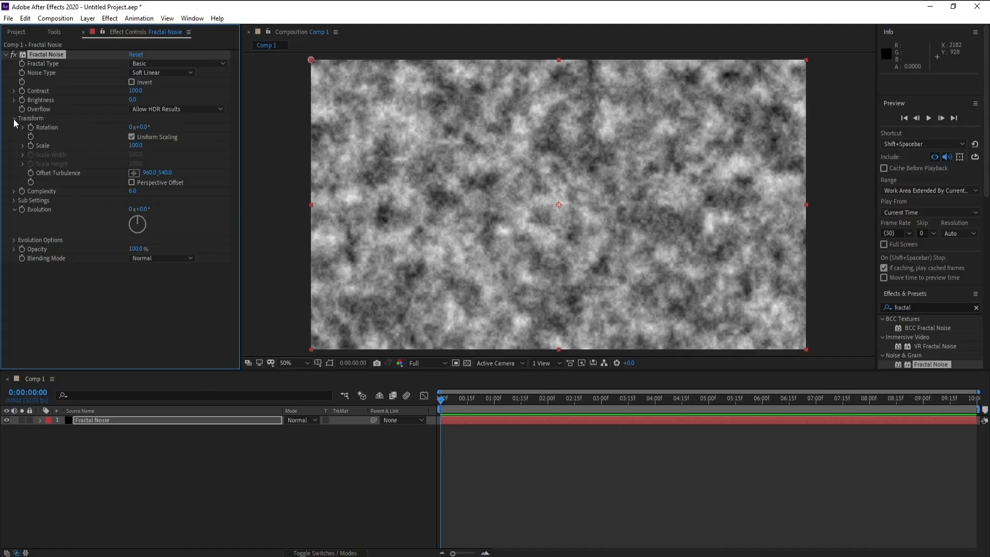
{"action": "left_click", "coordinate": [132, 136]}
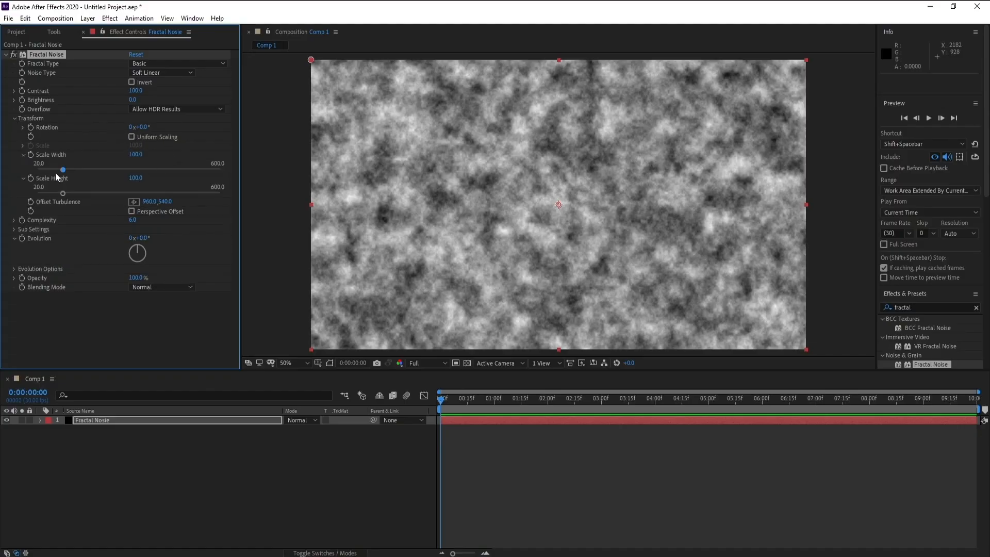
{"action": "left_click", "coordinate": [141, 157]}
{"action": "type", "text": "3000"}
{"action": "key", "text": "Return"}
Step: Set the Fractal Noise scale height to 500
{"action": "left_click_drag", "start_coordinate": [136, 178], "coordinate": [252, 184]}
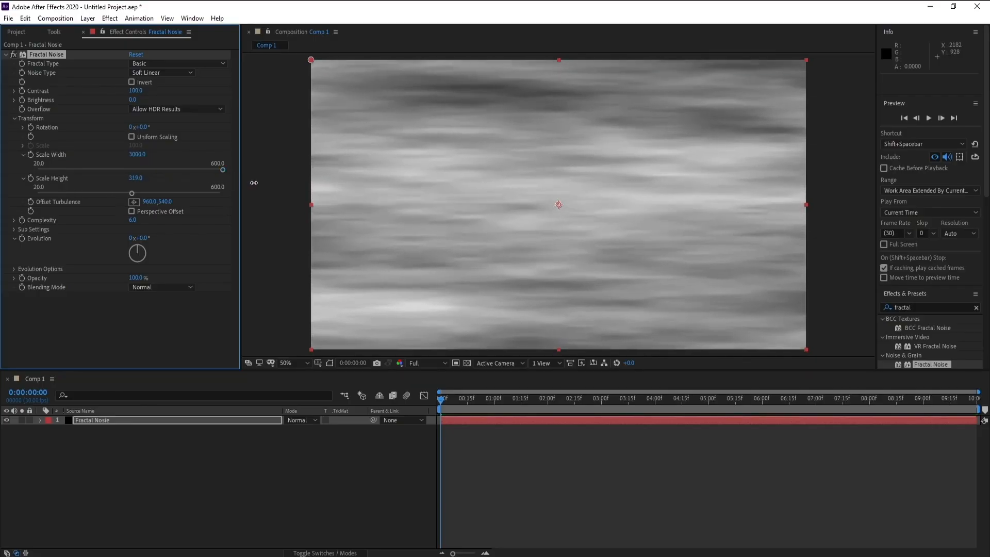
{"action": "left_click_drag", "start_coordinate": [134, 179], "coordinate": [138, 182]}
{"action": "left_click", "coordinate": [137, 179]}
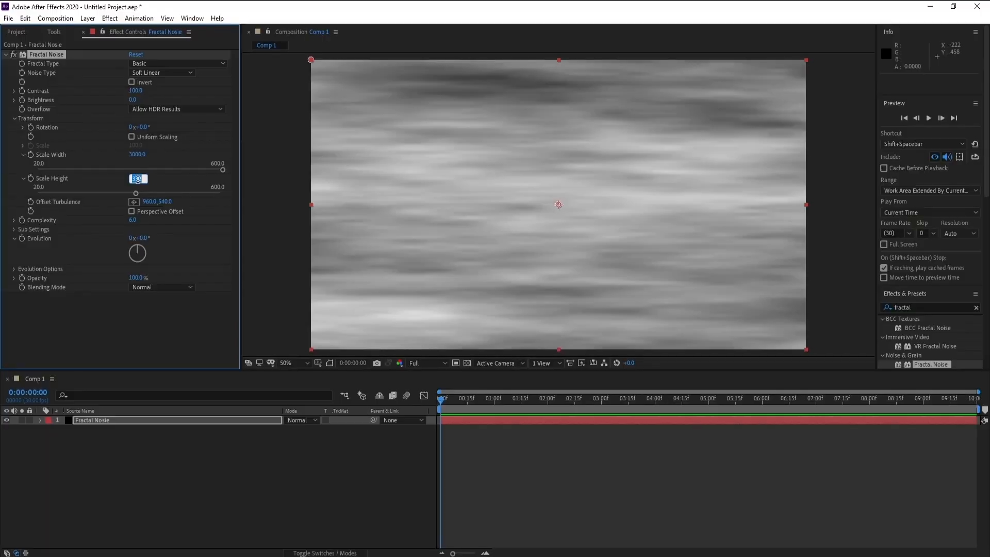
{"action": "type", "text": "500"}
{"action": "key", "text": "Return"}
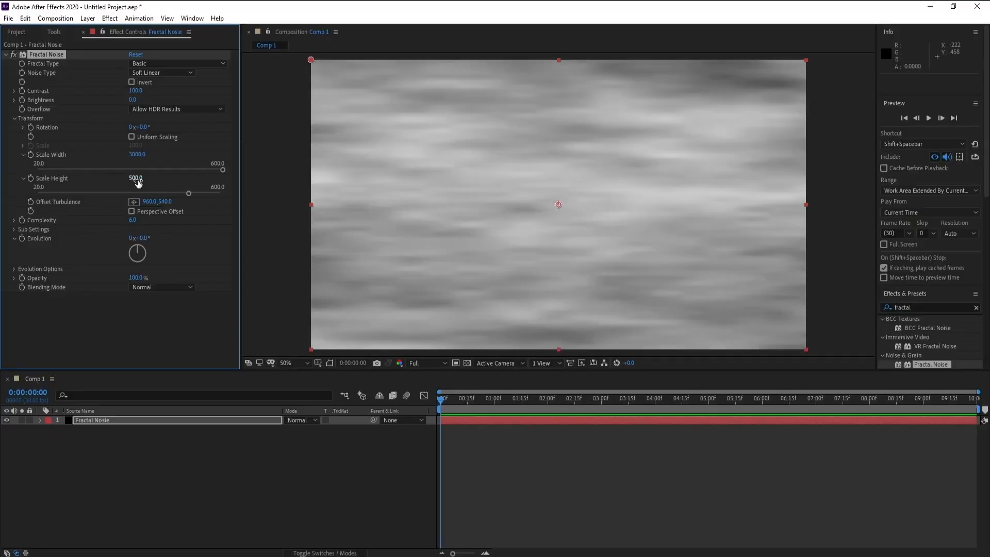
Step: Keyframe Offset Turbulence at the composition's start and set it to about 5508, 540 on the last frame
{"action": "left_click", "coordinate": [440, 400]}
{"action": "left_click", "coordinate": [32, 205]}
{"action": "left_click", "coordinate": [478, 403]}
{"action": "key", "text": "End"}
{"action": "left_click_drag", "start_coordinate": [148, 205], "coordinate": [258, 228]}
{"action": "left_click_drag", "start_coordinate": [146, 201], "coordinate": [464, 229]}
{"action": "left_click_drag", "start_coordinate": [155, 201], "coordinate": [987, 271]}
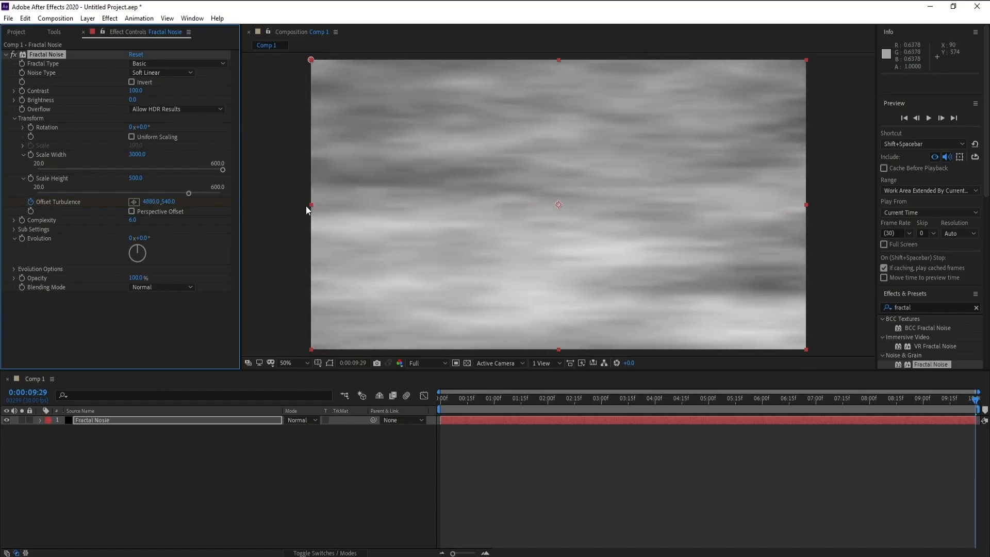
{"action": "left_click_drag", "start_coordinate": [157, 200], "coordinate": [493, 220]}
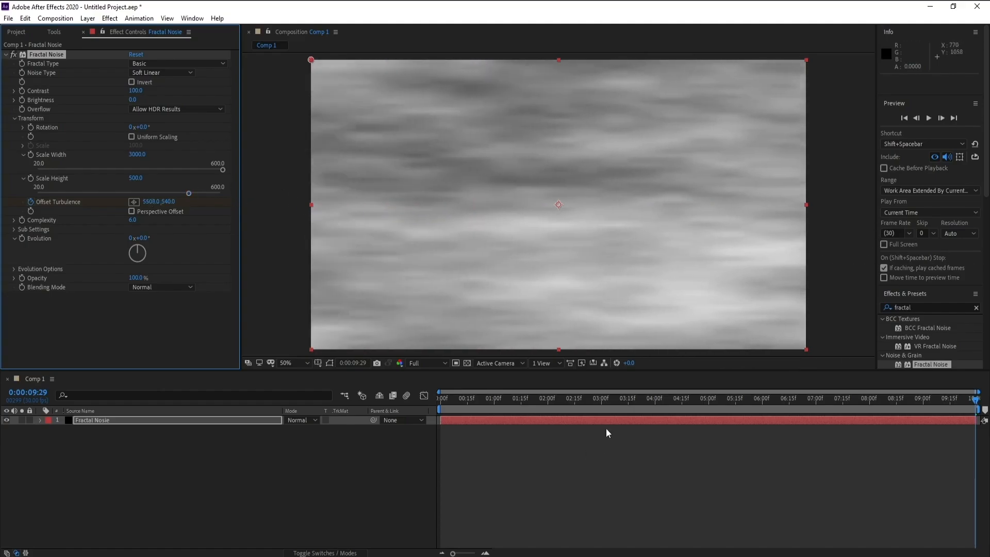
Step: Preview the drifting noise from about 3 seconds into the composition
{"action": "left_click", "coordinate": [603, 406]}
{"action": "key", "text": "space"}
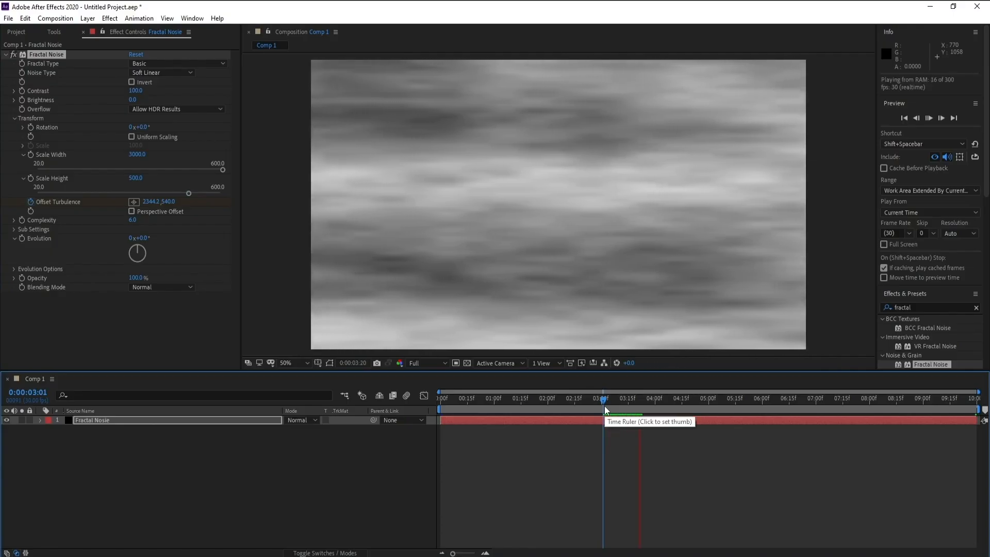
{"action": "left_click_drag", "start_coordinate": [604, 406], "coordinate": [725, 416]}
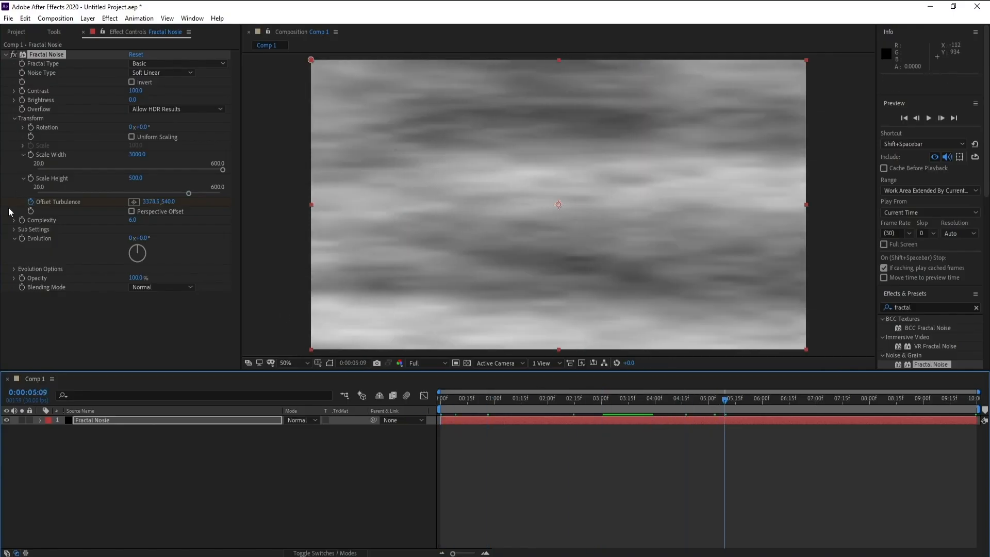
Step: Set the Fractal Noise complexity to 3
{"action": "left_click", "coordinate": [132, 220]}
{"action": "type", "text": "3"}
{"action": "key", "text": "Return"}
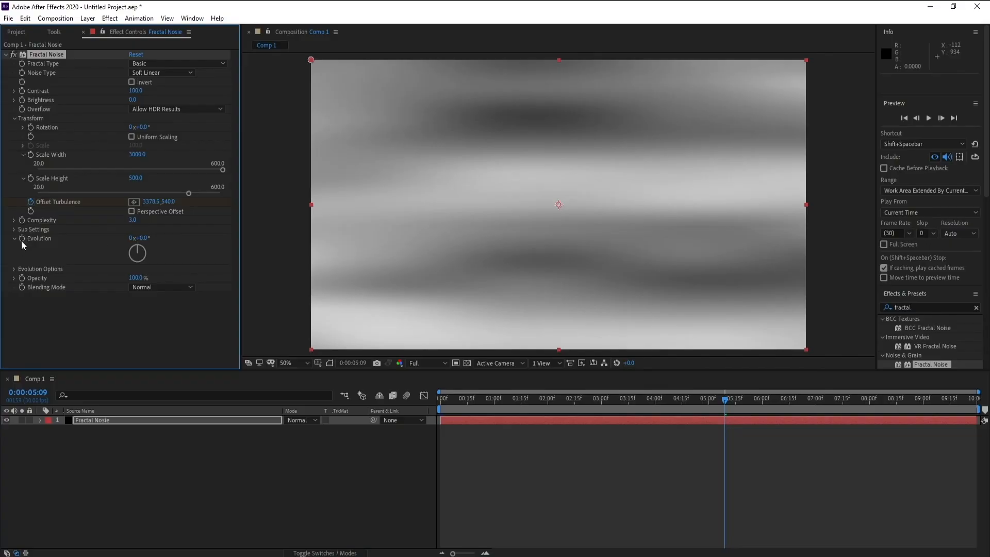
Step: Drive the Fractal Noise evolution with the expression time*200 and preview the motion
{"action": "left_click", "coordinate": [22, 238], "text": "alt"}
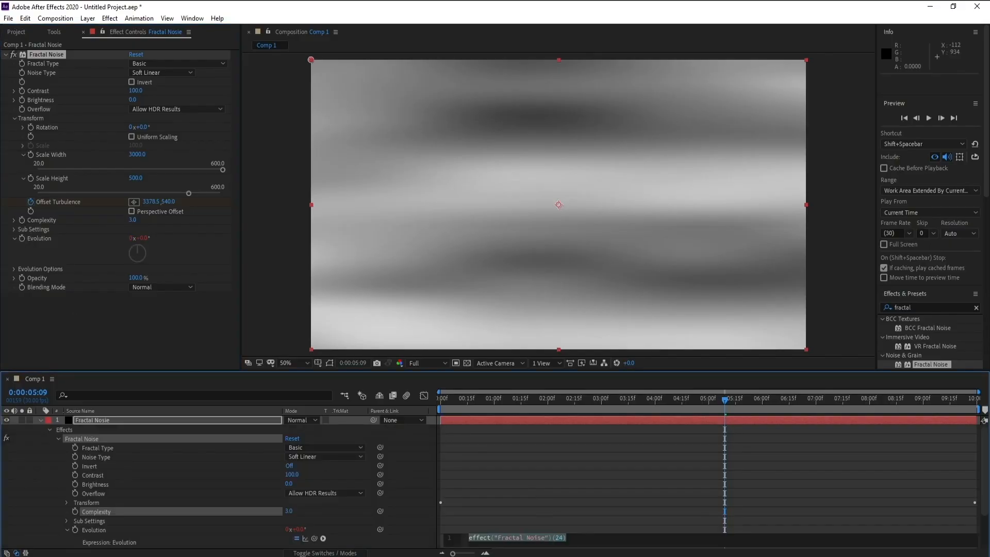
{"action": "type", "text": "time*"}
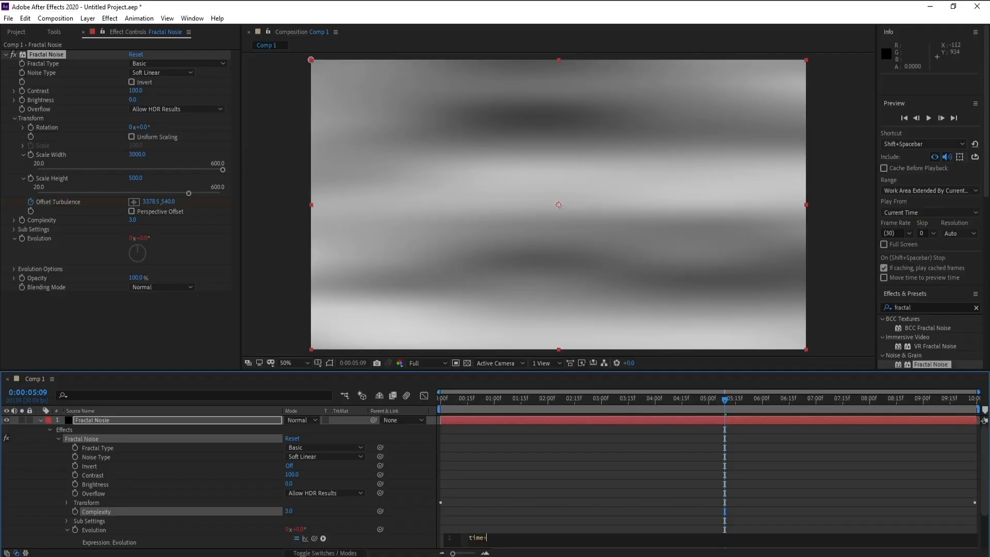
{"action": "type", "text": "200"}
{"action": "left_click", "coordinate": [268, 273]}
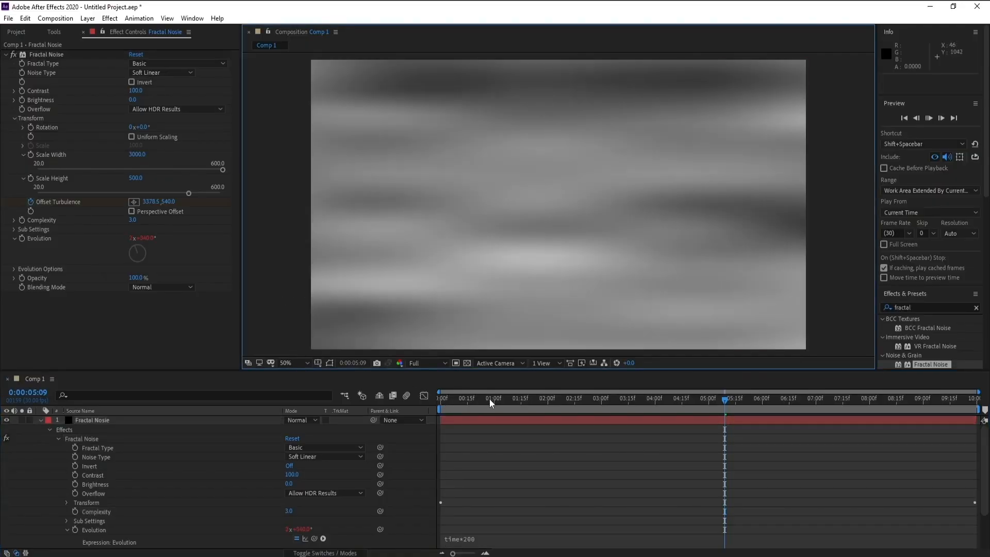
{"action": "key", "text": "space"}
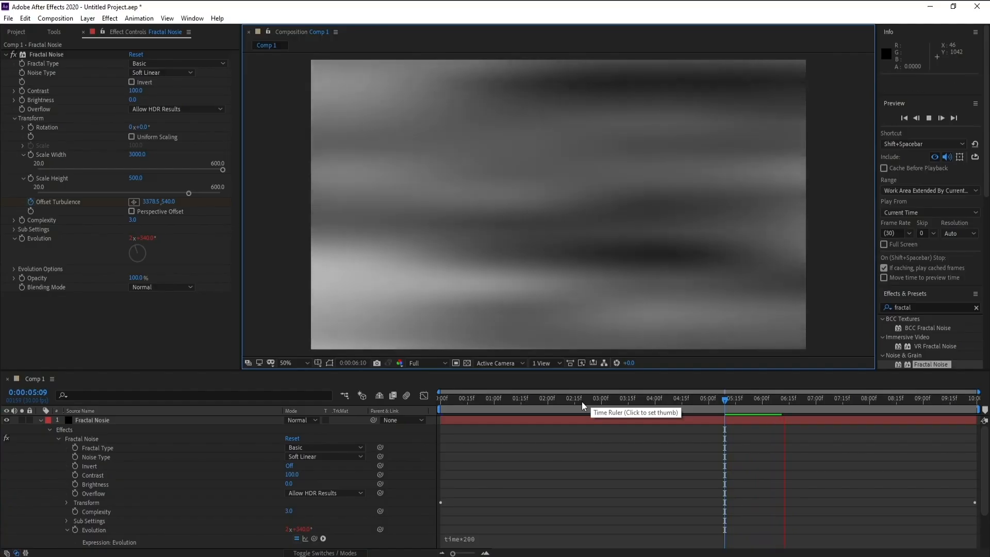
{"action": "key", "text": "space"}
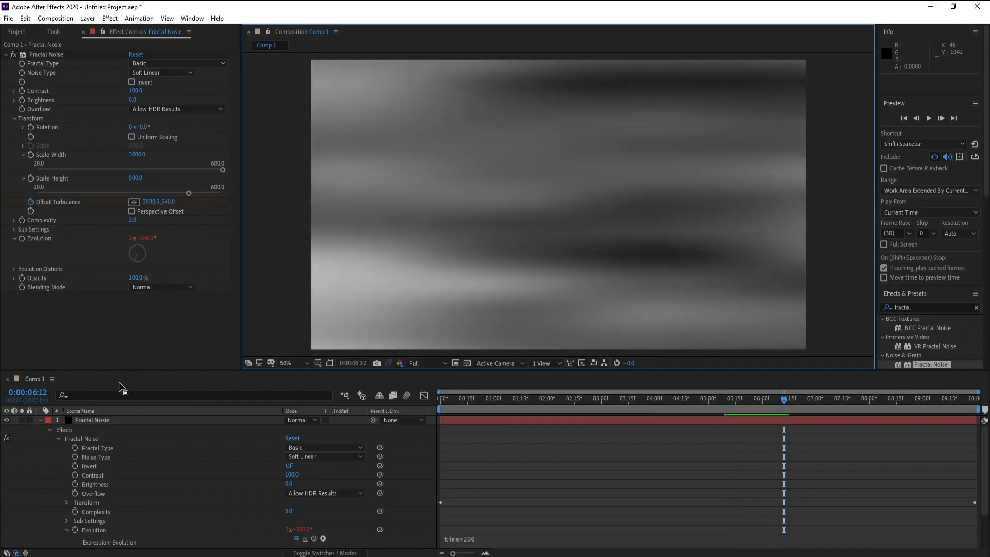
Step: Set the Fractal Noise sub rotation to about -2x-30°, previewing the animation while adjusting it
{"action": "left_click", "coordinate": [14, 230]}
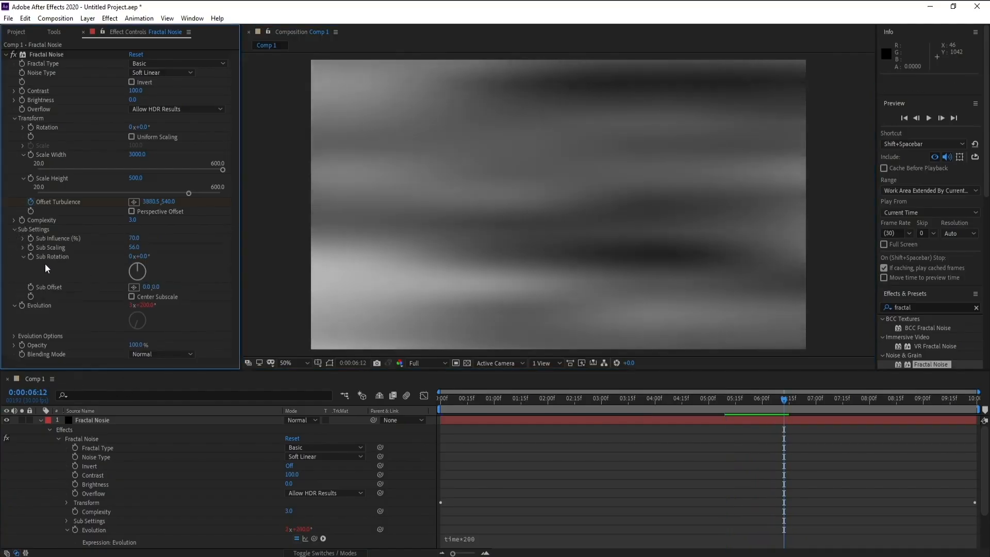
{"action": "left_click_drag", "start_coordinate": [144, 261], "coordinate": [70, 272]}
{"action": "key", "text": "space"}
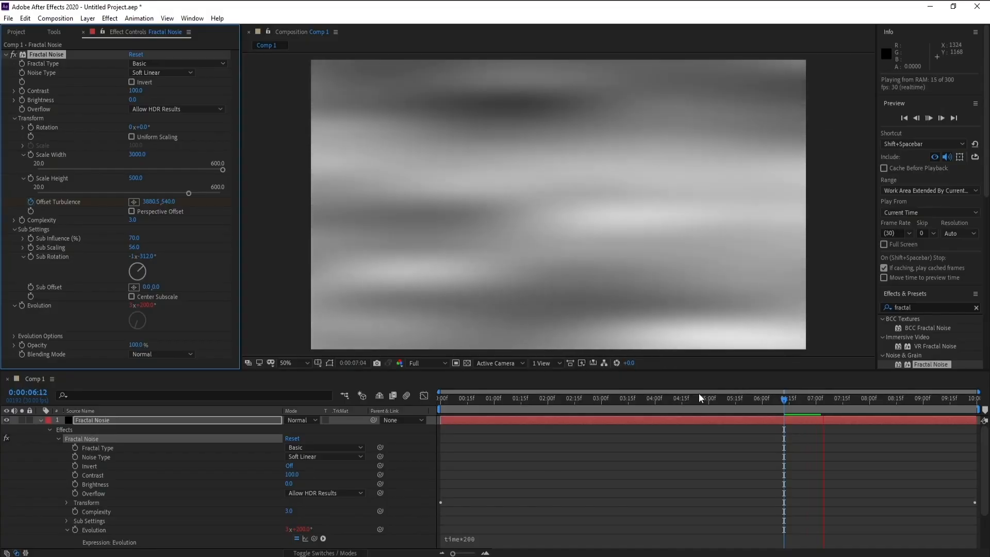
{"action": "key", "text": "space"}
{"action": "left_click_drag", "start_coordinate": [150, 257], "coordinate": [115, 264]}
{"action": "key", "text": "space"}
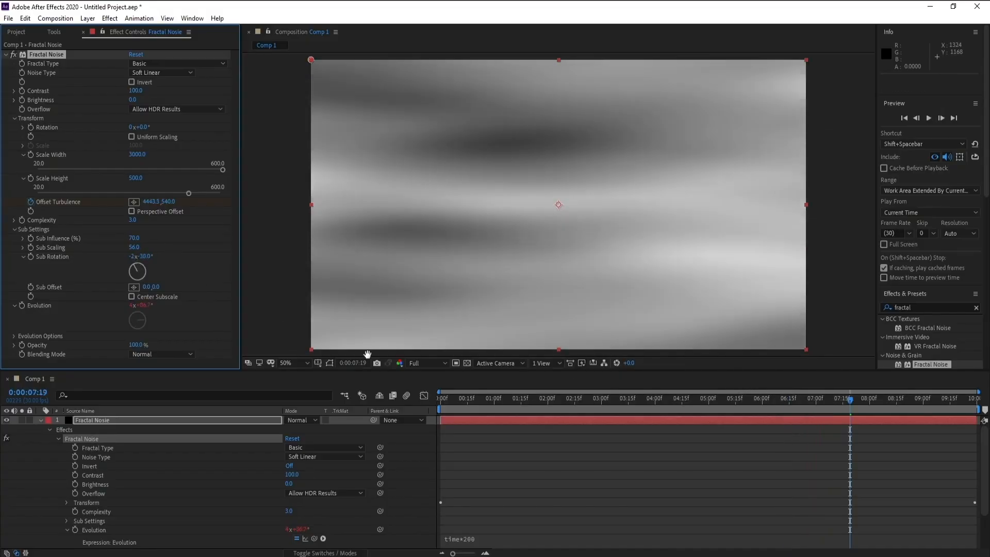
Step: Collapse the noise layer's properties and create a new black solid named Caustics above it
{"action": "key", "text": "space"}
{"action": "left_click", "coordinate": [40, 420]}
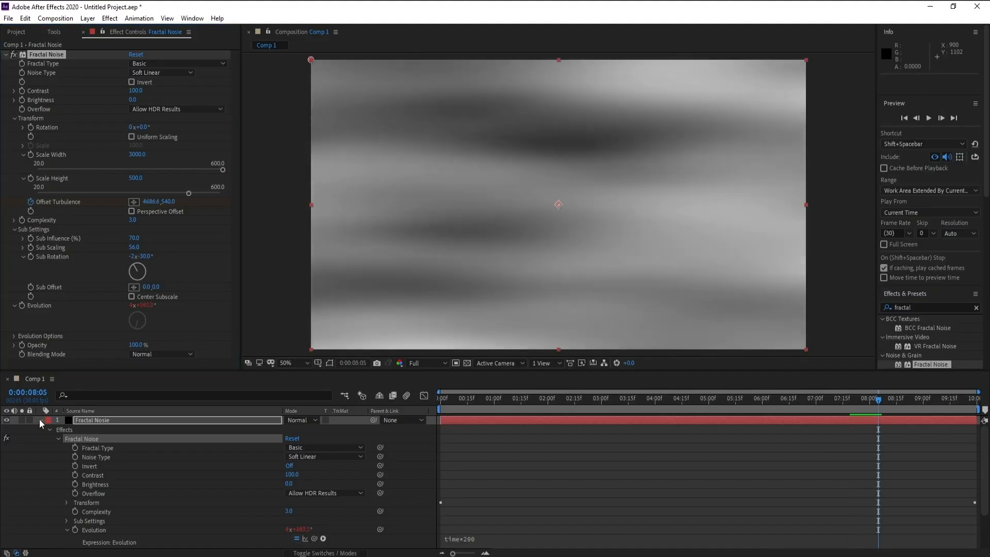
{"action": "left_click", "coordinate": [41, 419]}
{"action": "left_click", "coordinate": [97, 423]}
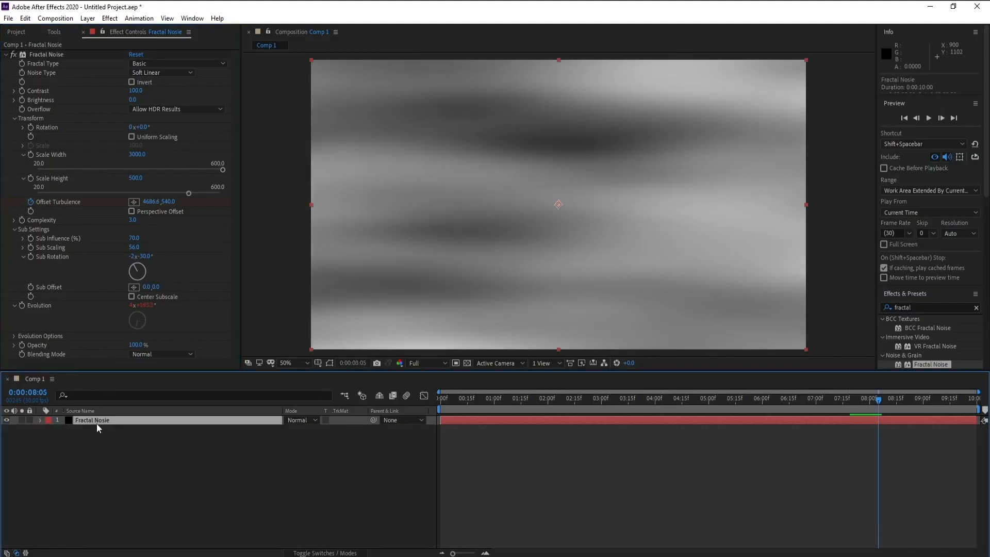
{"action": "left_click", "coordinate": [88, 19]}
{"action": "mouse_move", "coordinate": [149, 27]}
{"action": "left_click", "coordinate": [265, 41]}
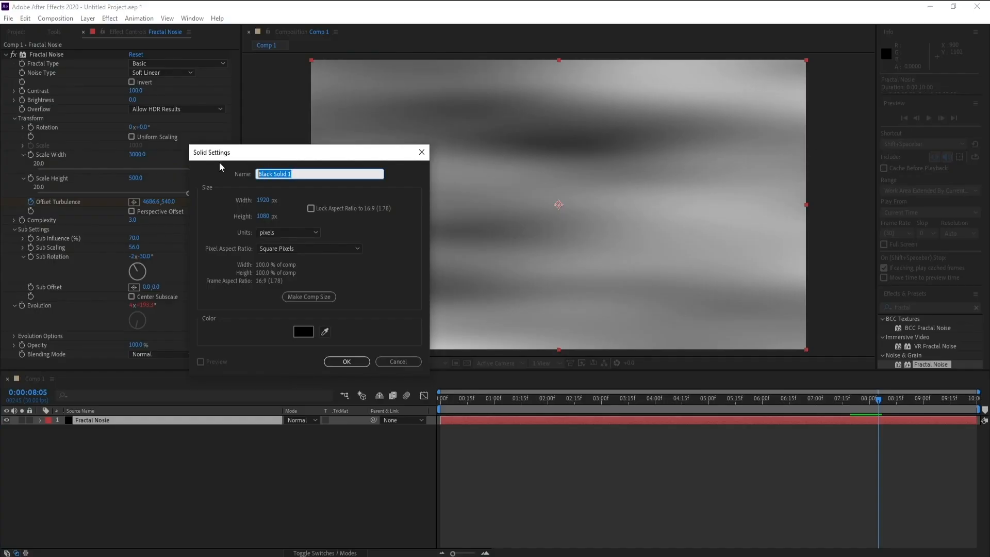
{"action": "type", "text": "Caustics"}
{"action": "key", "text": "Return"}
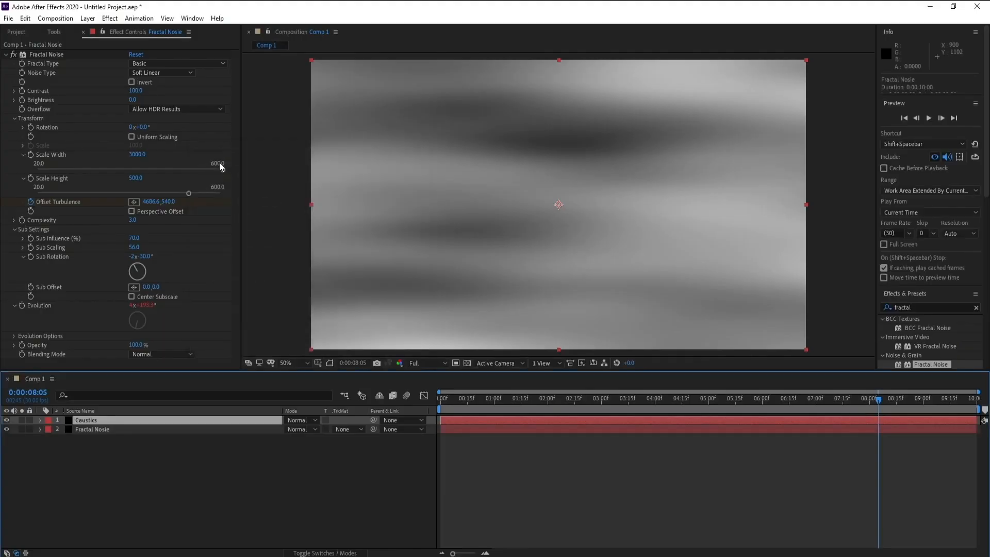
Step: Find the Simulation effect Caustics and apply it to the Caustics layer
{"action": "left_click", "coordinate": [917, 308]}
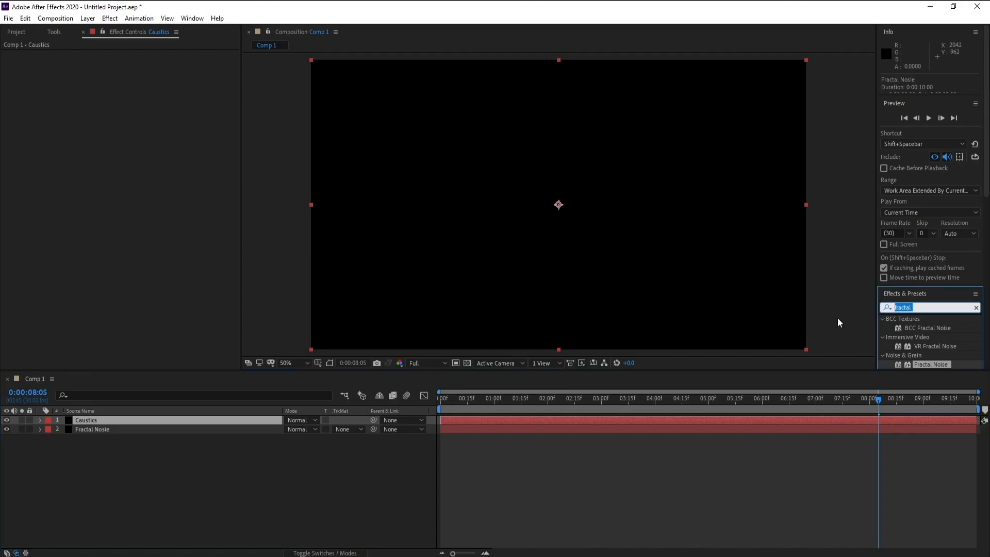
{"action": "type", "text": "c"}
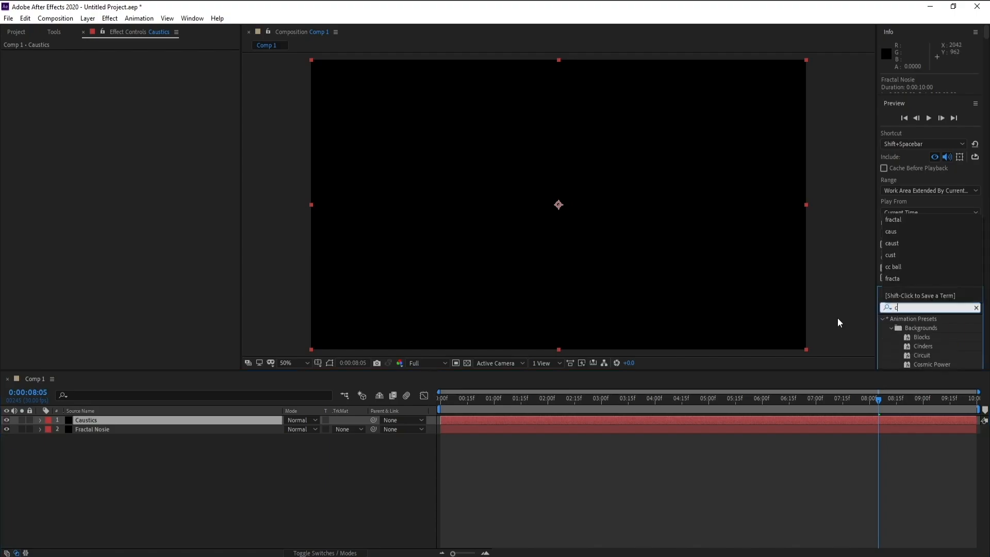
{"action": "type", "text": "asti"}
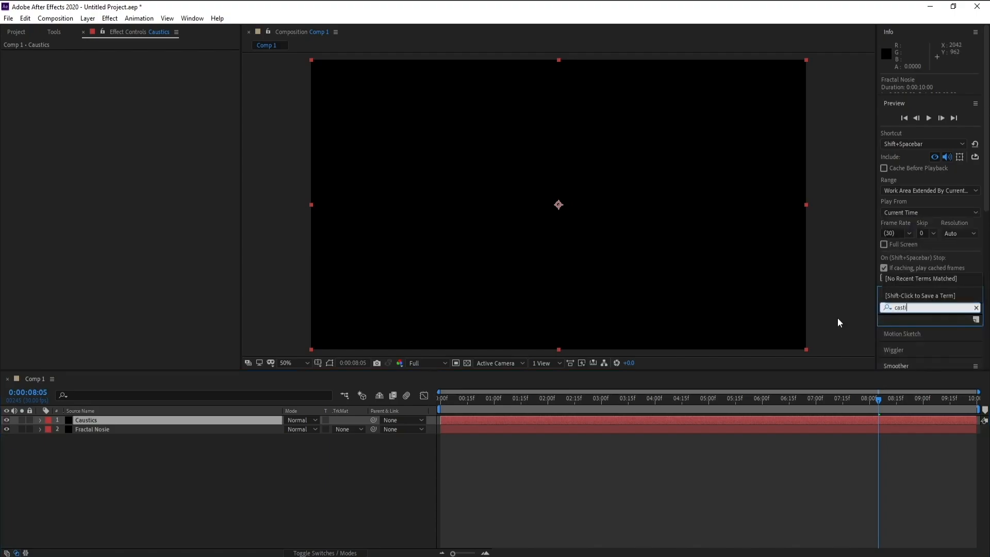
{"action": "key", "text": "BackSpace"}
{"action": "key", "text": "BackSpace"}
{"action": "key", "text": "BackSpace"}
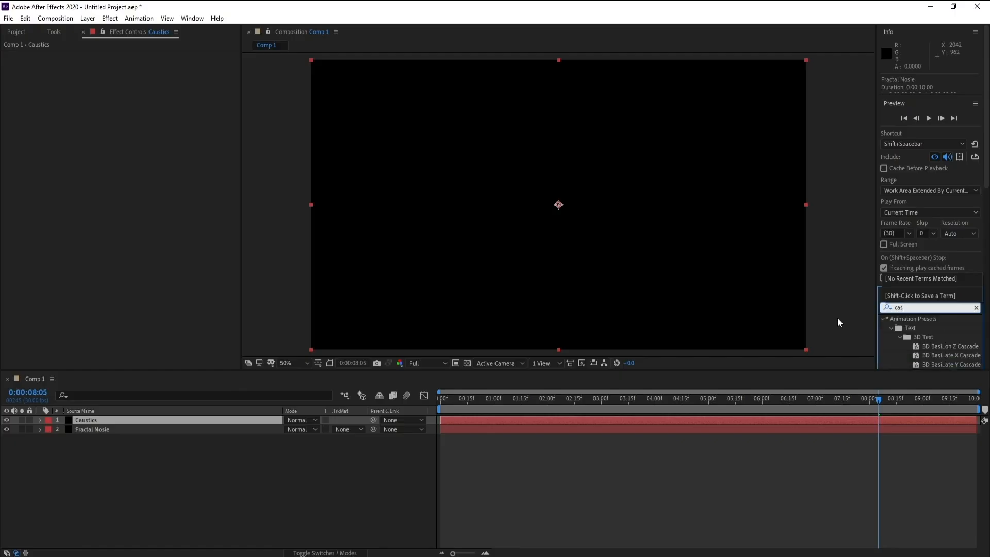
{"action": "type", "text": "ust"}
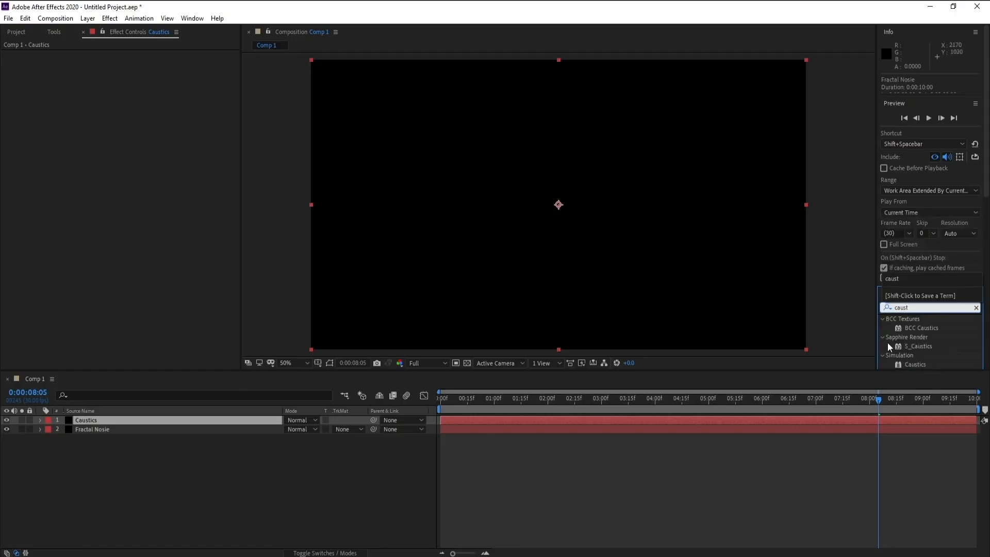
{"action": "double_click", "coordinate": [912, 365]}
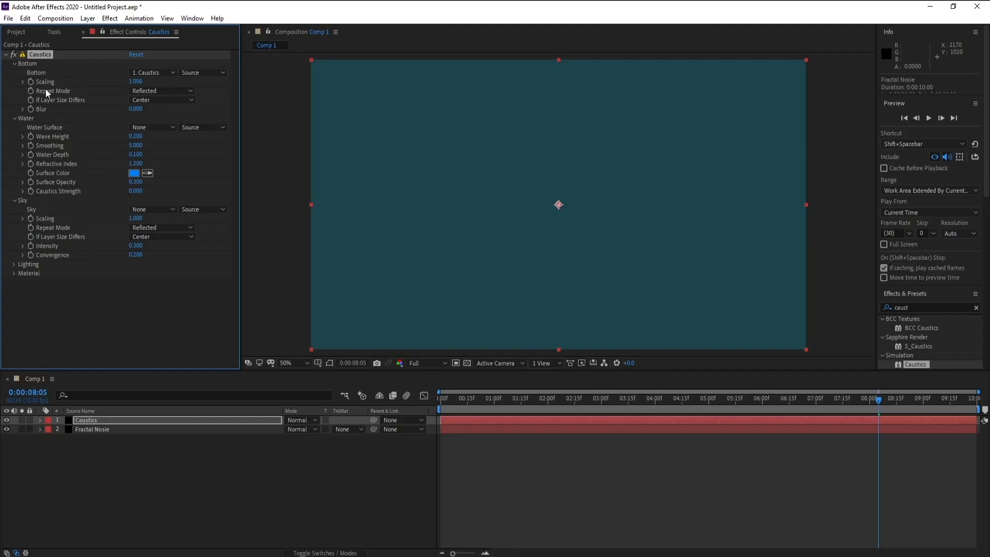
Step: Set the Caustics bottom to None and use the Fractal Nosie layer with Effects & Masks as the water surface
{"action": "left_click", "coordinate": [139, 73]}
{"action": "left_click", "coordinate": [148, 85]}
{"action": "left_click", "coordinate": [162, 129]}
{"action": "left_click", "coordinate": [165, 165]}
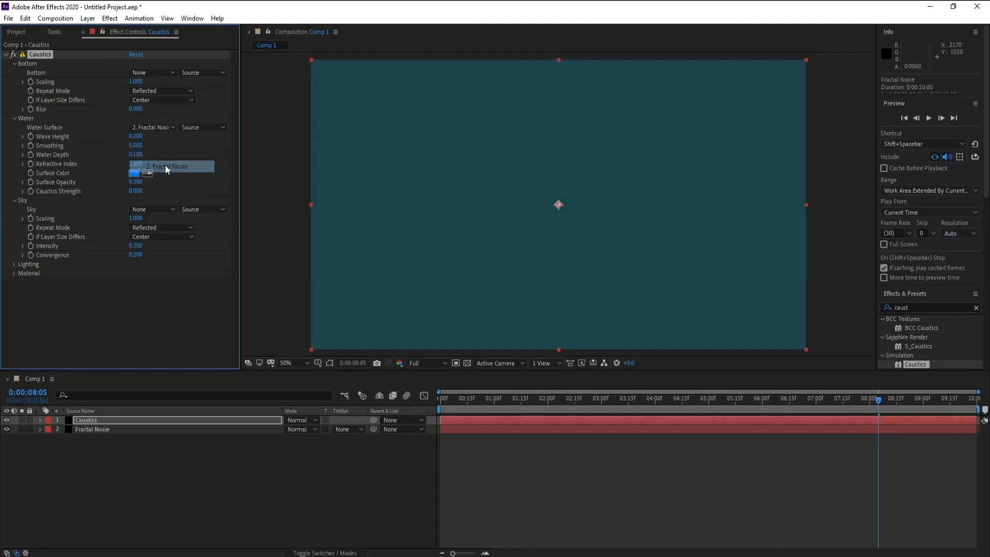
{"action": "left_click", "coordinate": [197, 129]}
{"action": "left_click", "coordinate": [213, 162]}
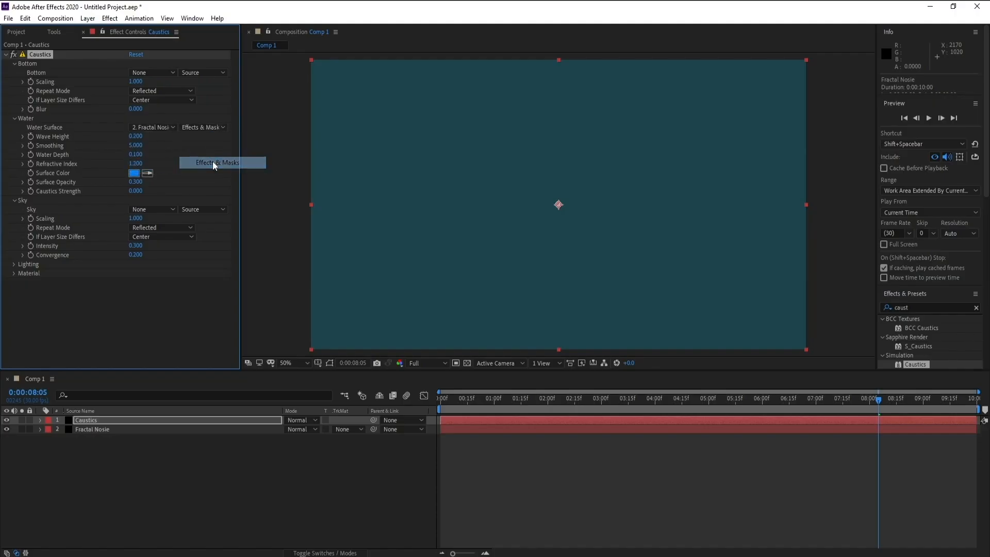
Step: Set the water's surface color to black (000000) and its smoothing to about 30.2
{"action": "left_click", "coordinate": [134, 173]}
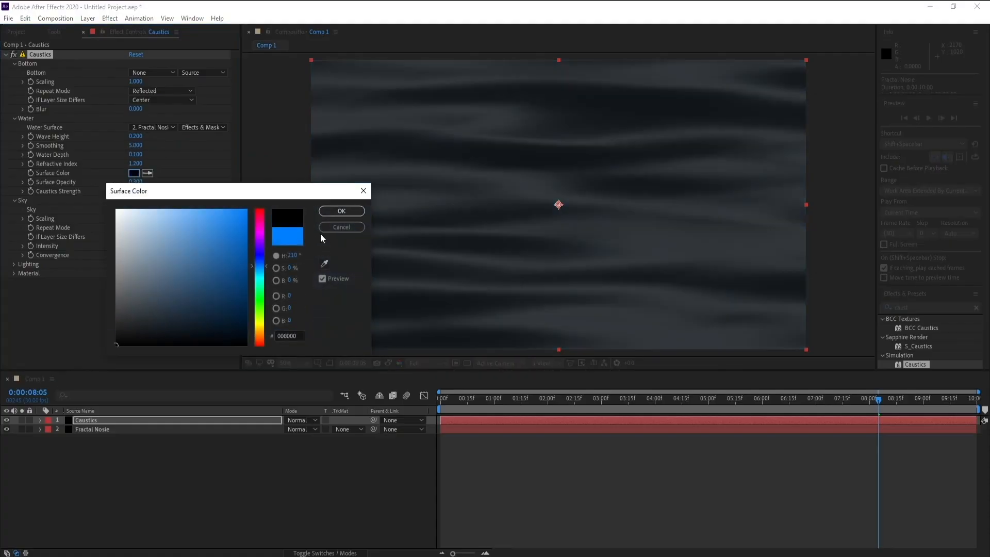
{"action": "left_click", "coordinate": [325, 210]}
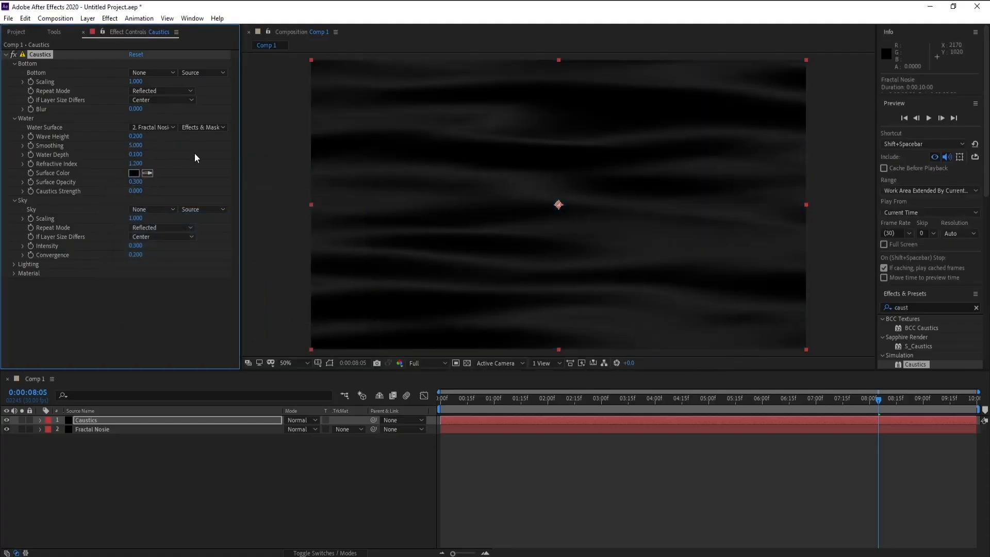
{"action": "left_click_drag", "start_coordinate": [137, 147], "coordinate": [278, 158]}
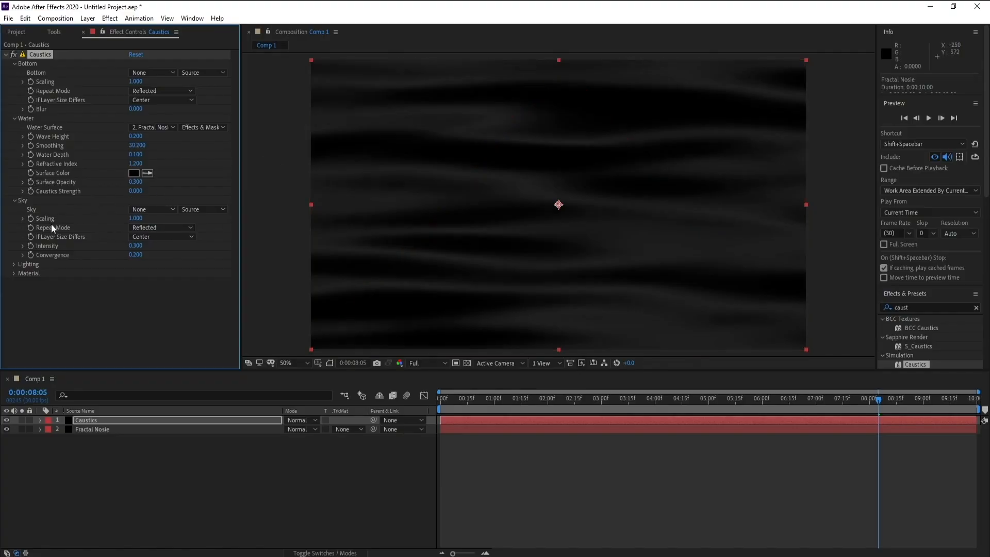
Step: Set the light intensity in the Caustics lighting settings to 4
{"action": "left_click", "coordinate": [14, 201]}
{"action": "left_click", "coordinate": [14, 209]}
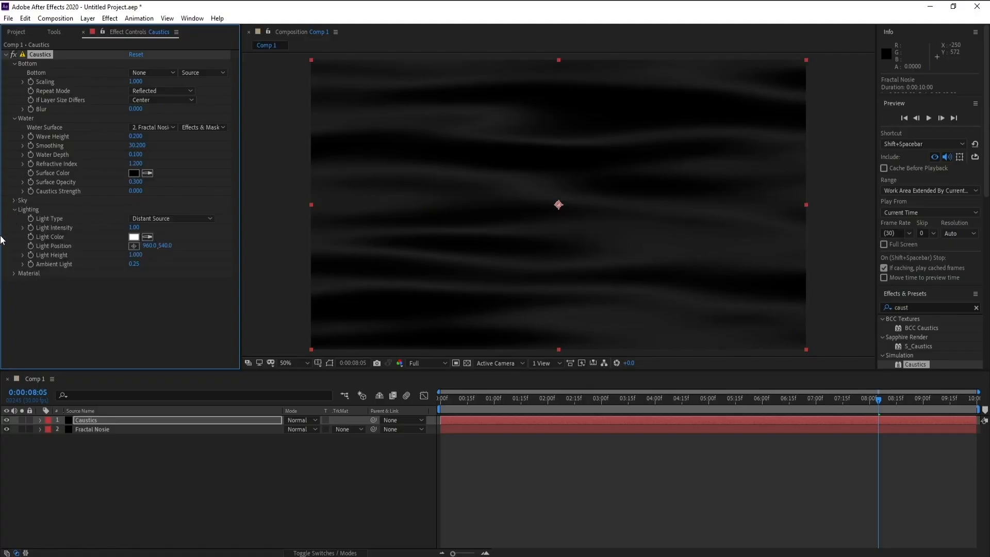
{"action": "left_click_drag", "start_coordinate": [152, 228], "coordinate": [202, 235]}
{"action": "left_click_drag", "start_coordinate": [136, 228], "coordinate": [169, 232]}
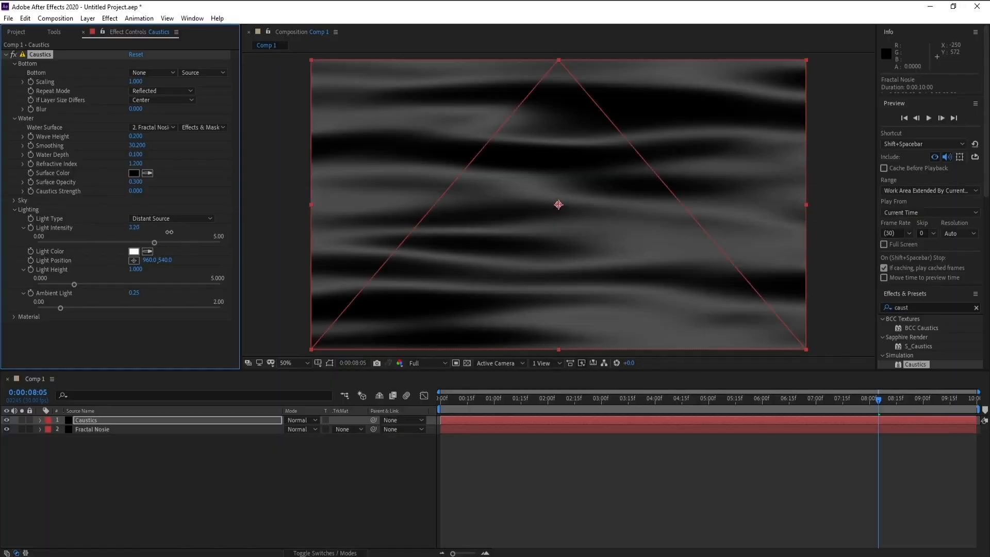
{"action": "left_click", "coordinate": [135, 228]}
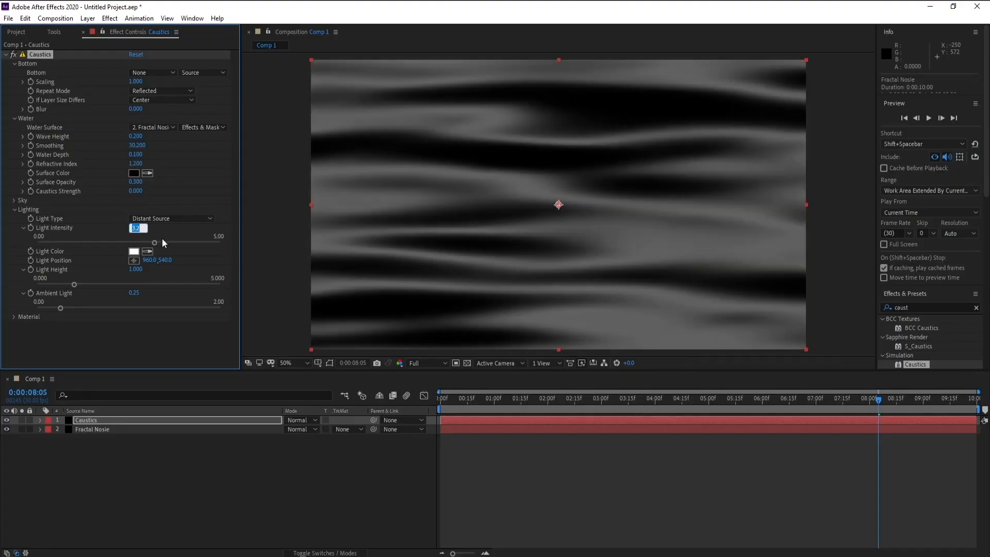
{"action": "type", "text": "4"}
{"action": "key", "text": "Return"}
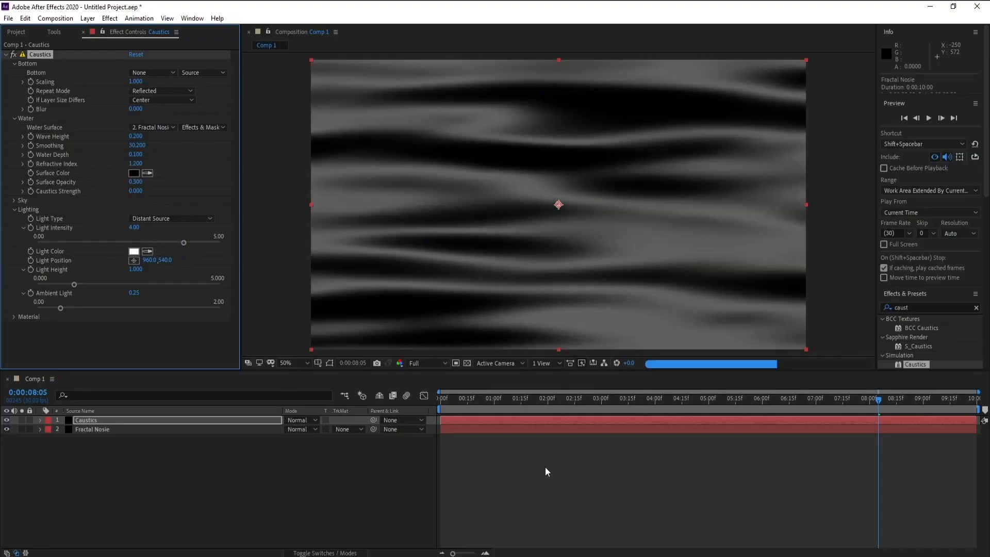
Step: Preview the water animation from 0:00:02:15
{"action": "left_click", "coordinate": [574, 405]}
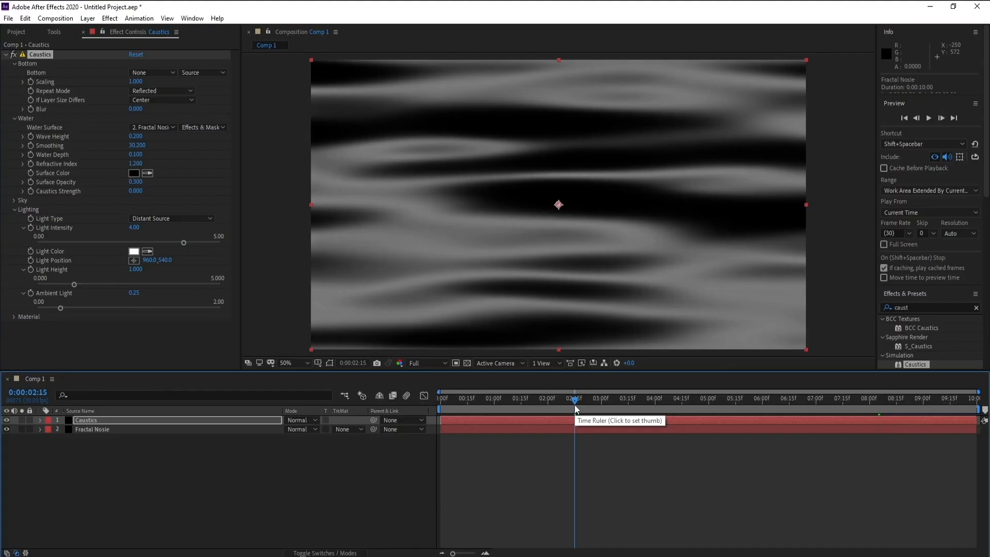
{"action": "key", "text": "space"}
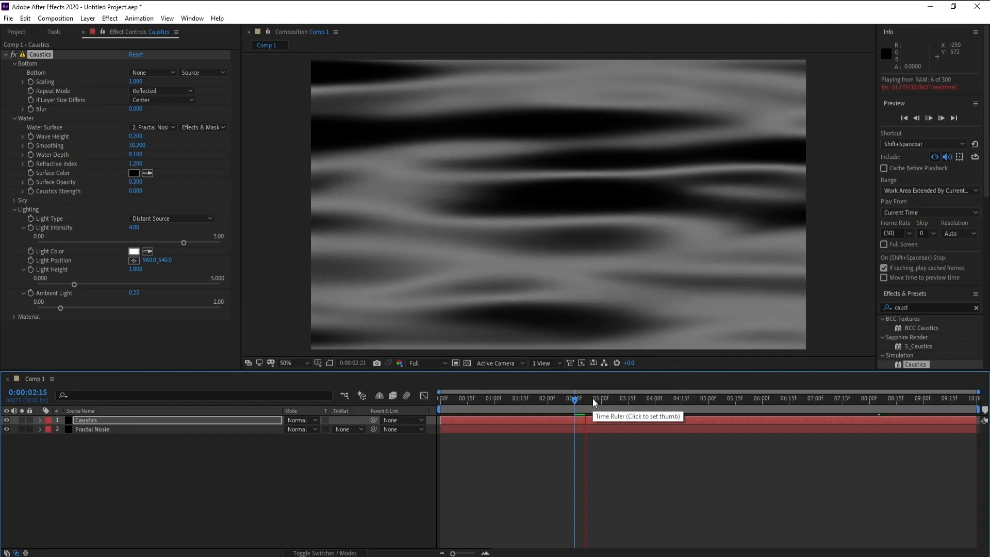
{"action": "key", "text": "space"}
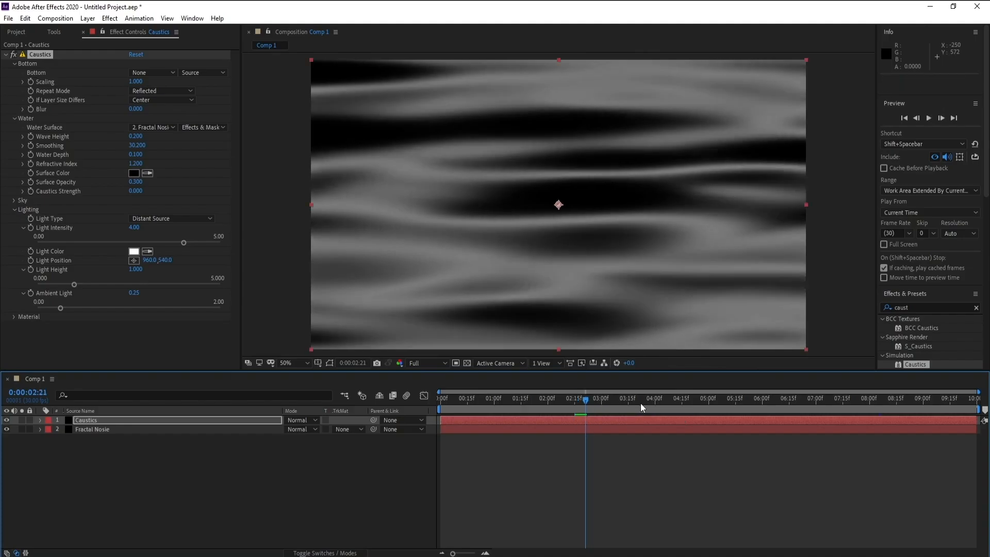